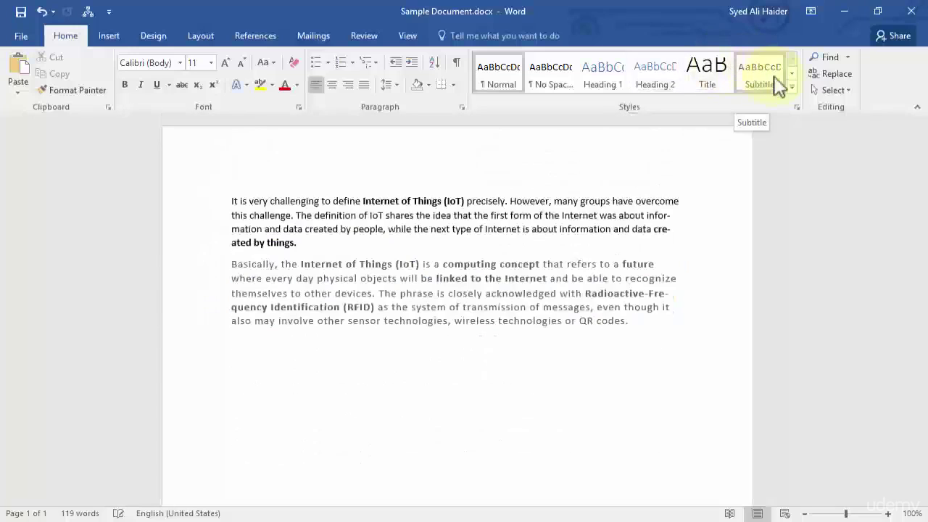
Preview the quick styles gallery, then open the Styles pane listing all document styles
click(792, 87)
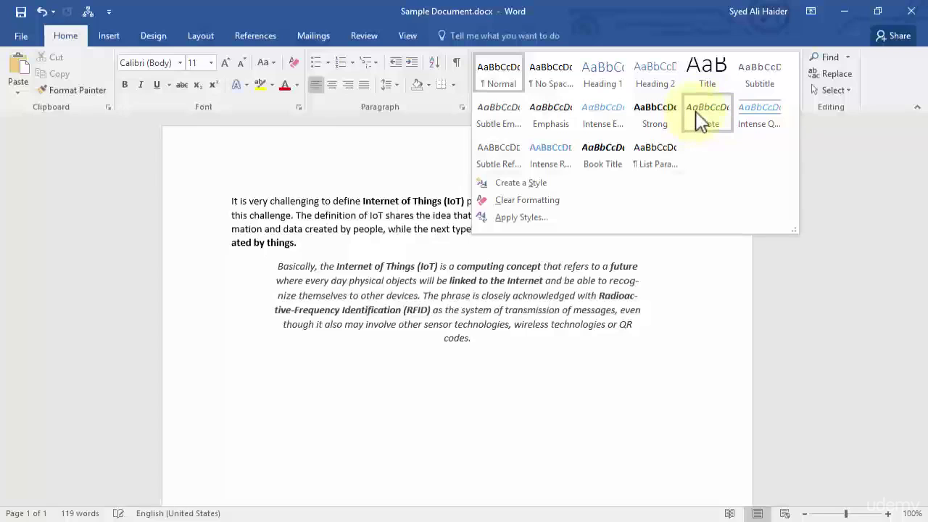
click(808, 140)
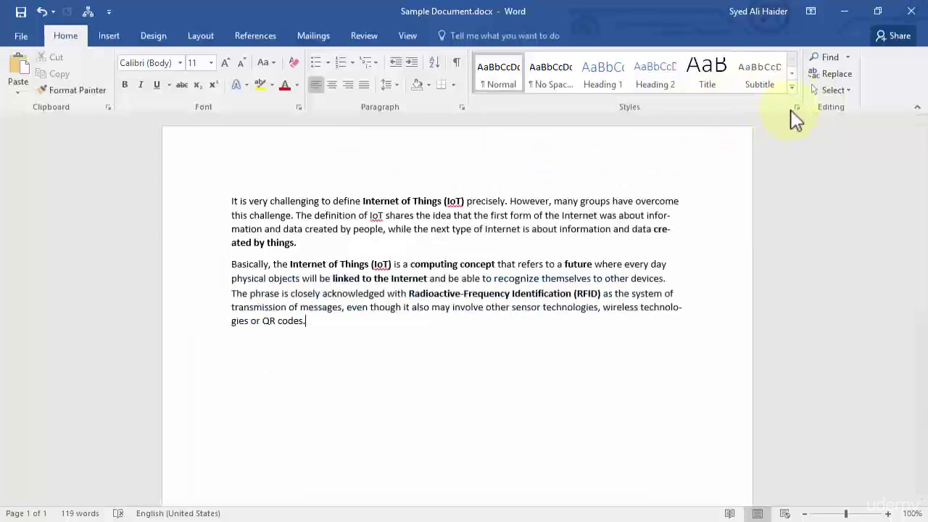
click(796, 107)
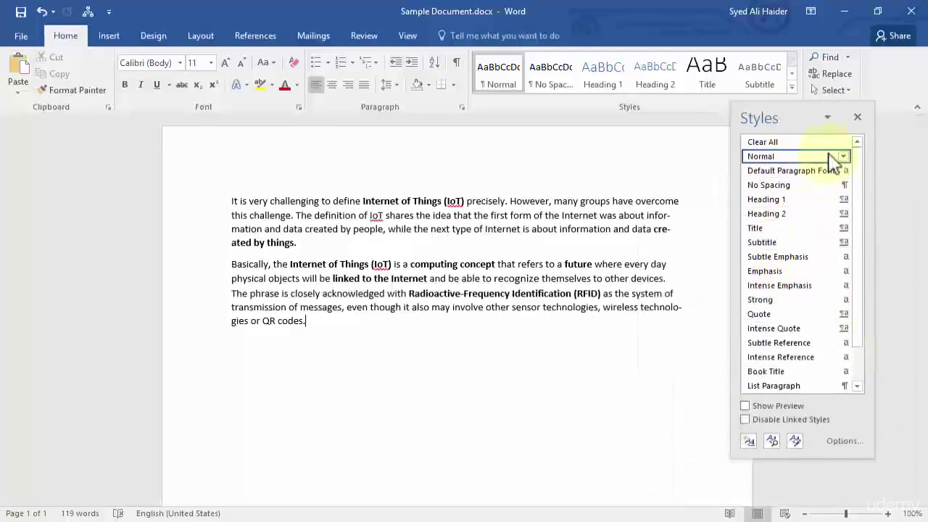
Open the Manage Styles dialog from the bottom of the Styles pane
mouse_move(797, 319)
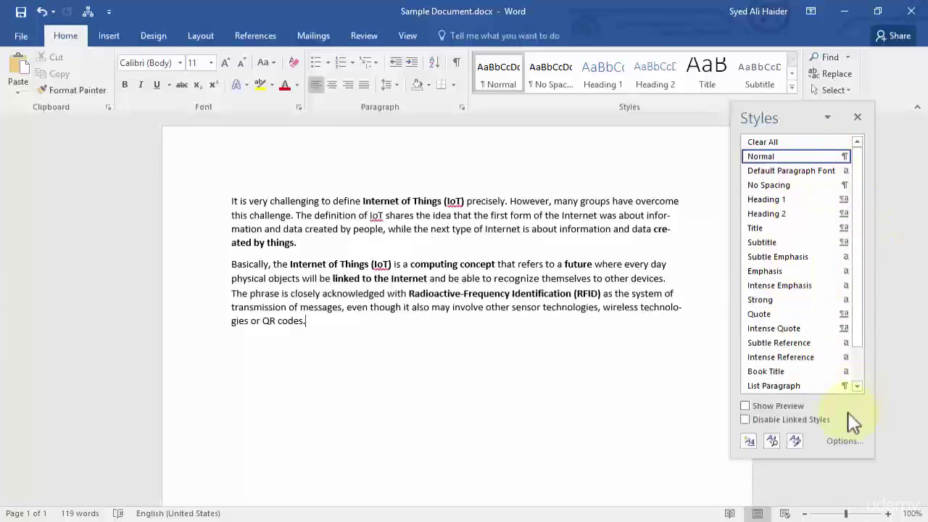
click(794, 442)
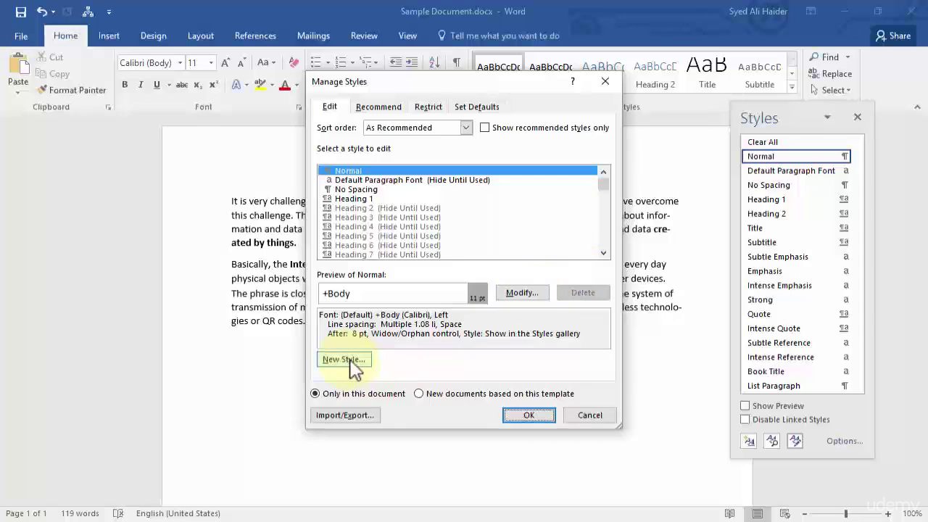
Check Heading 1, then select the Quote style in Manage Styles and open it for modification
scroll(407, 208, down, 2)
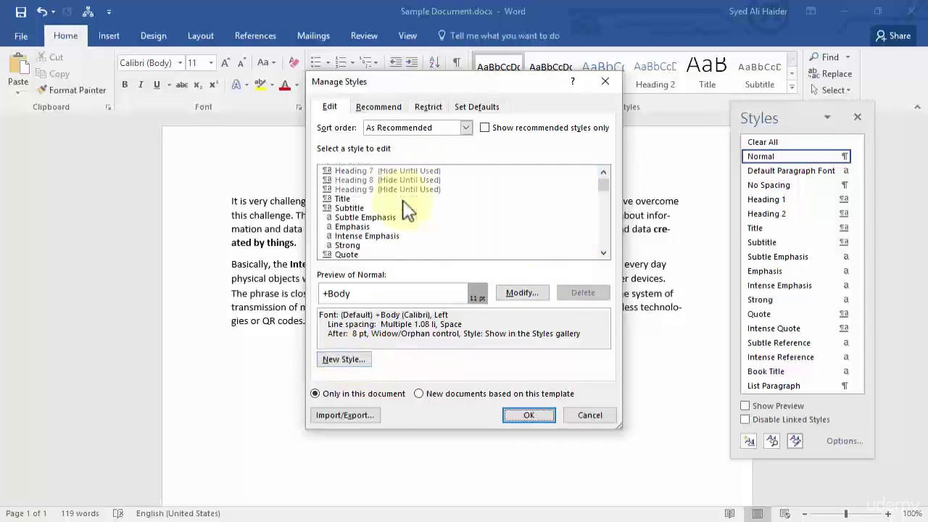
scroll(407, 209, up, 2)
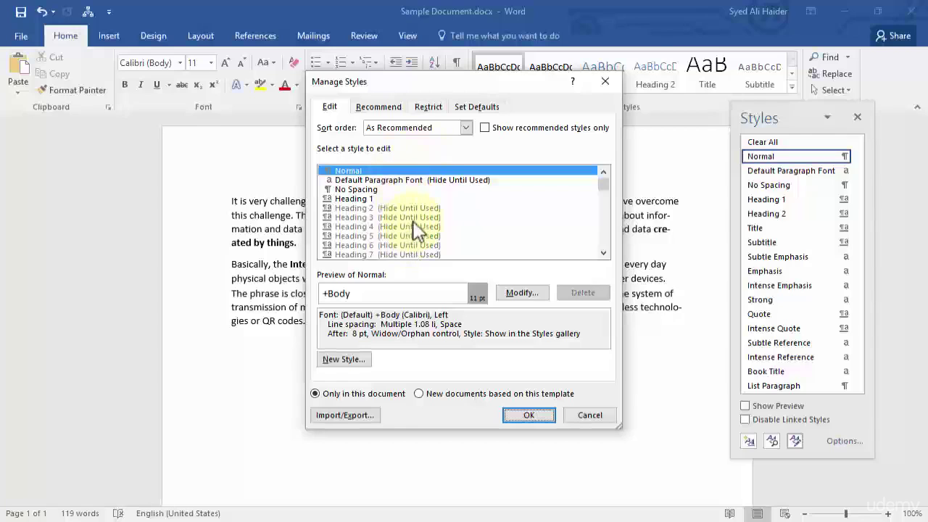
click(384, 199)
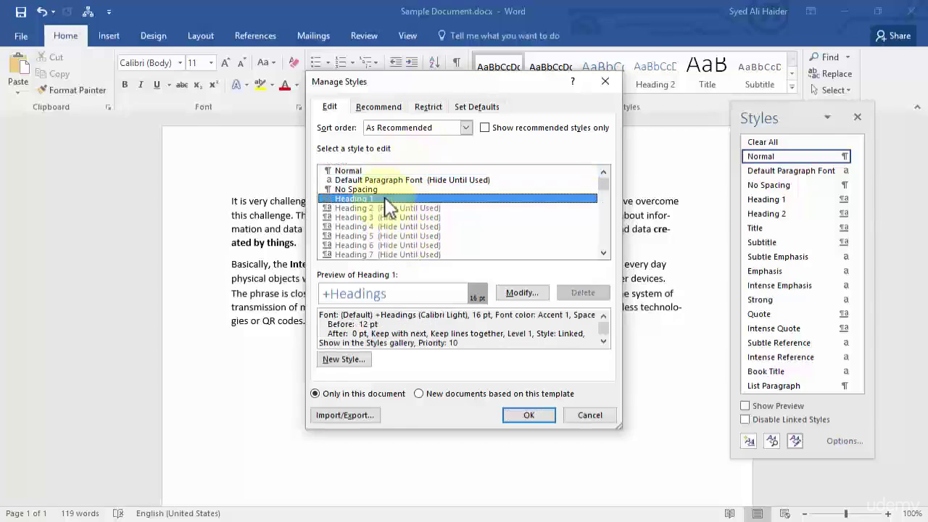
scroll(429, 202, down, 4)
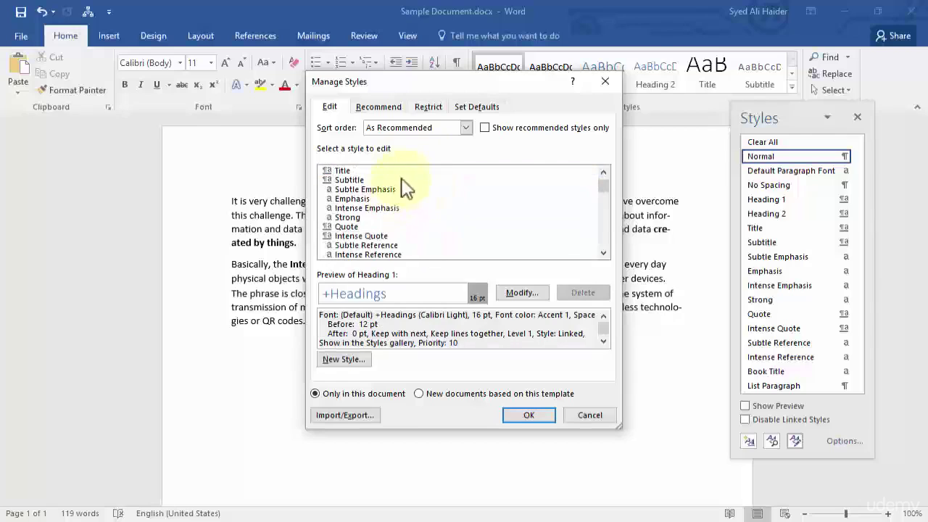
click(372, 227)
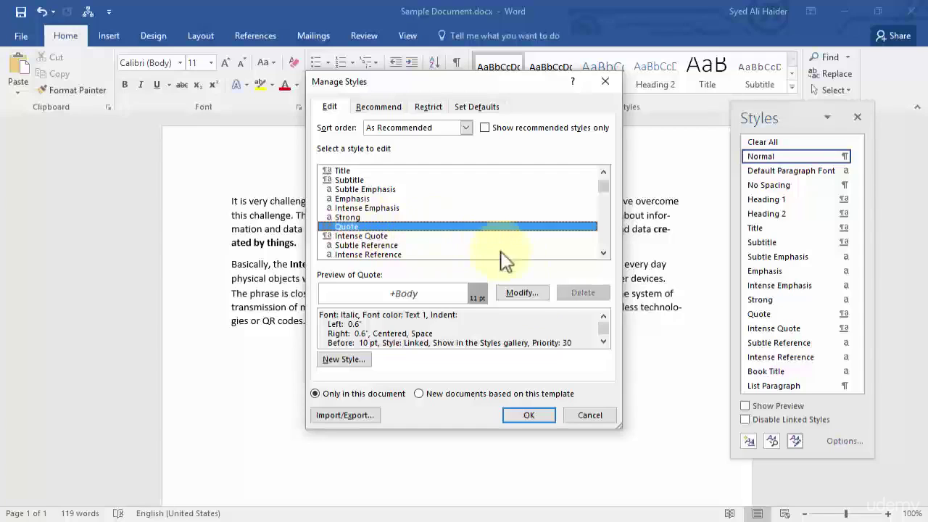
click(532, 293)
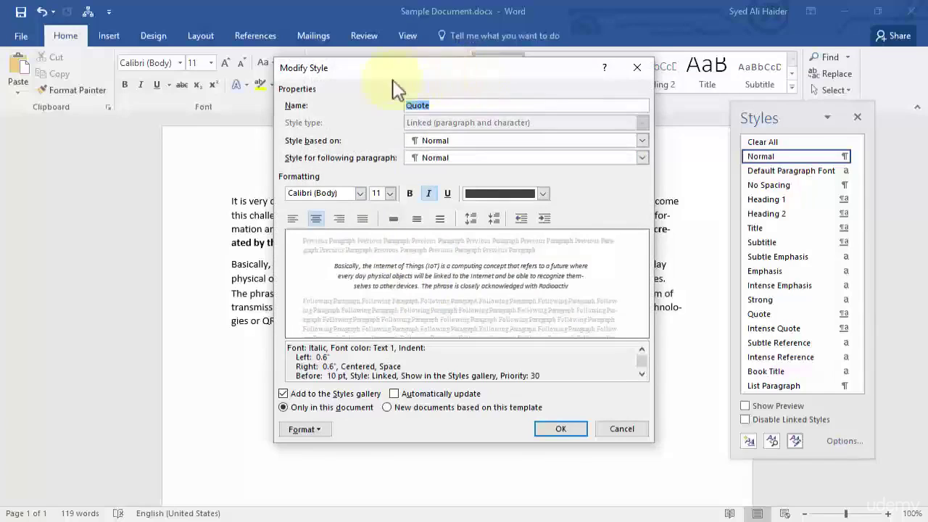
Give the Quote style Calibri 16 pt, Accent 1 dark blue, underlined and bold text
click(441, 104)
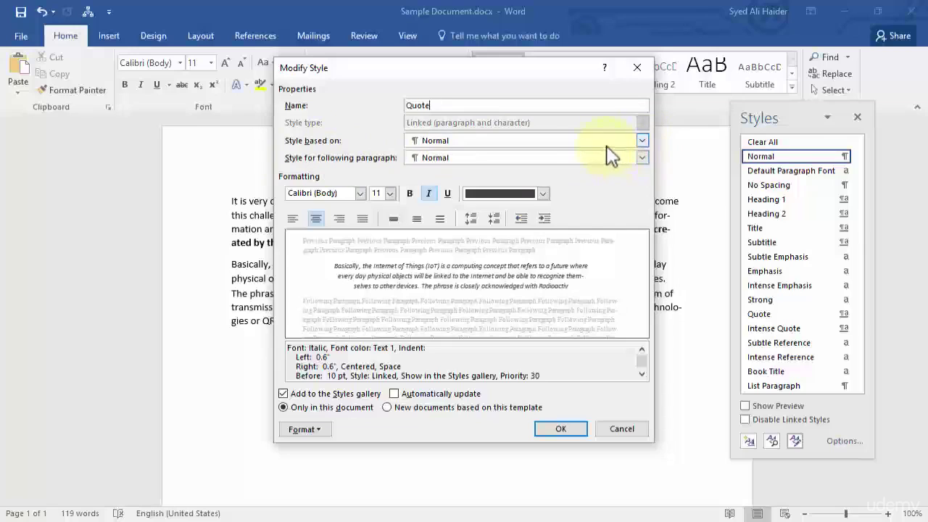
click(361, 193)
click(361, 192)
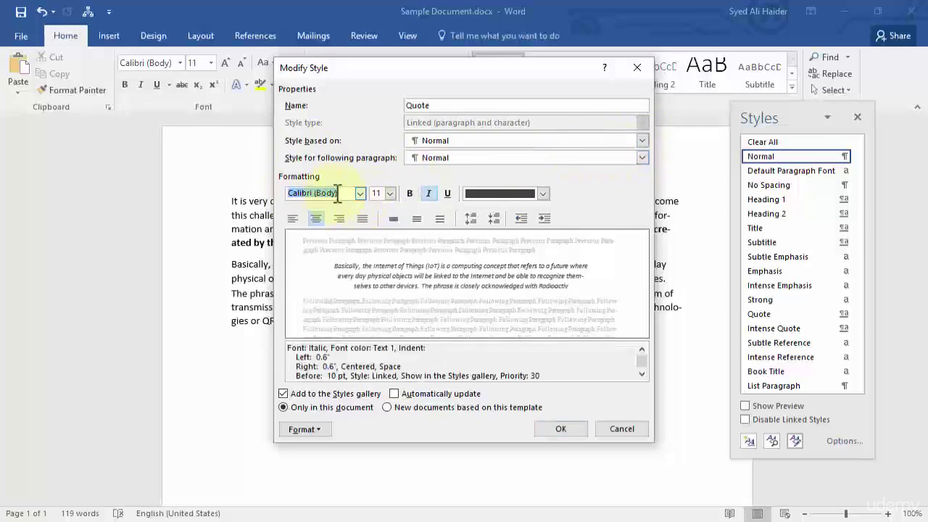
click(390, 193)
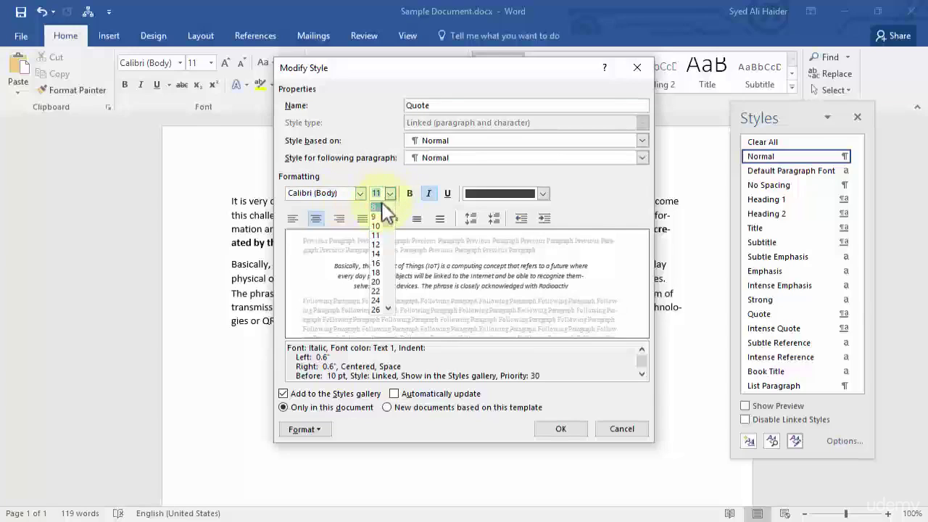
click(377, 262)
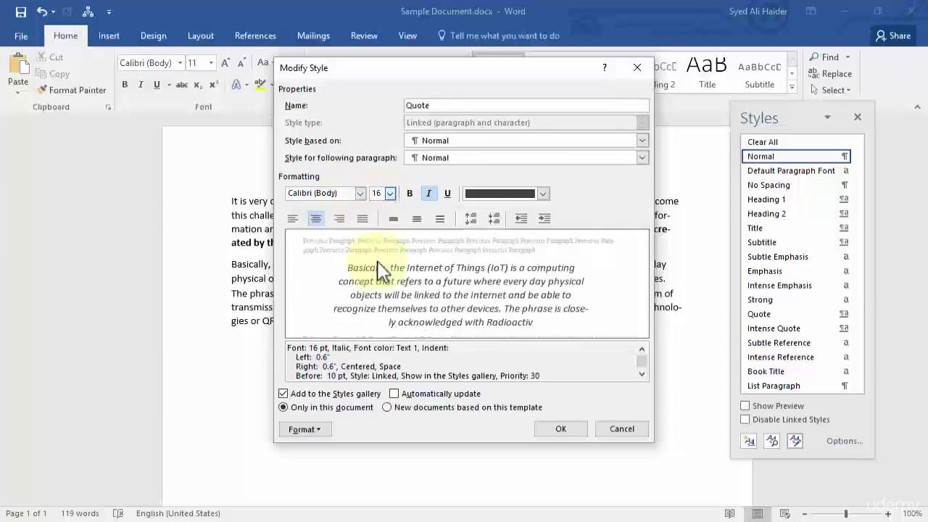
click(542, 193)
click(519, 292)
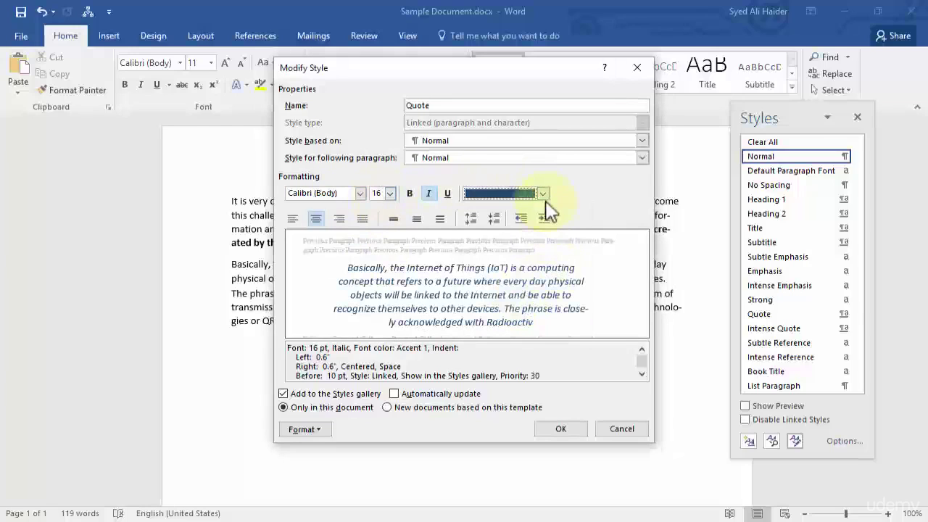
click(448, 194)
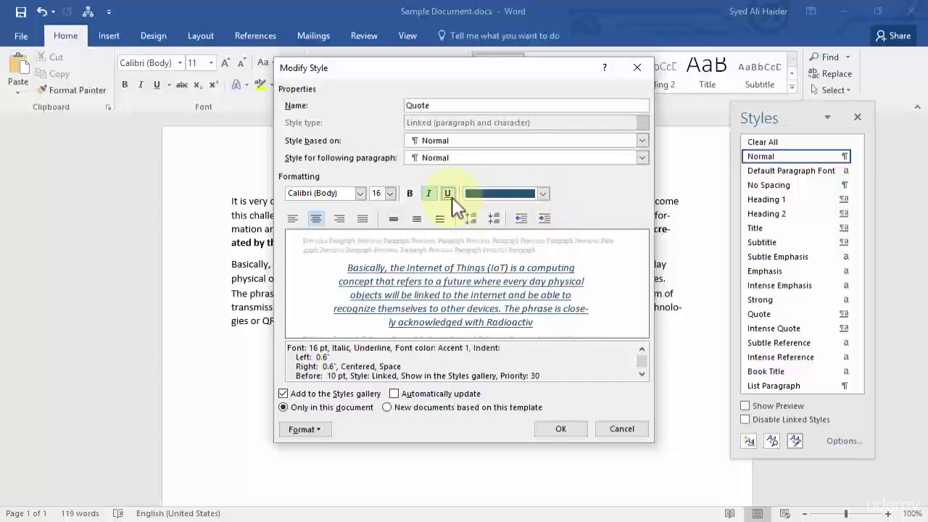
click(410, 194)
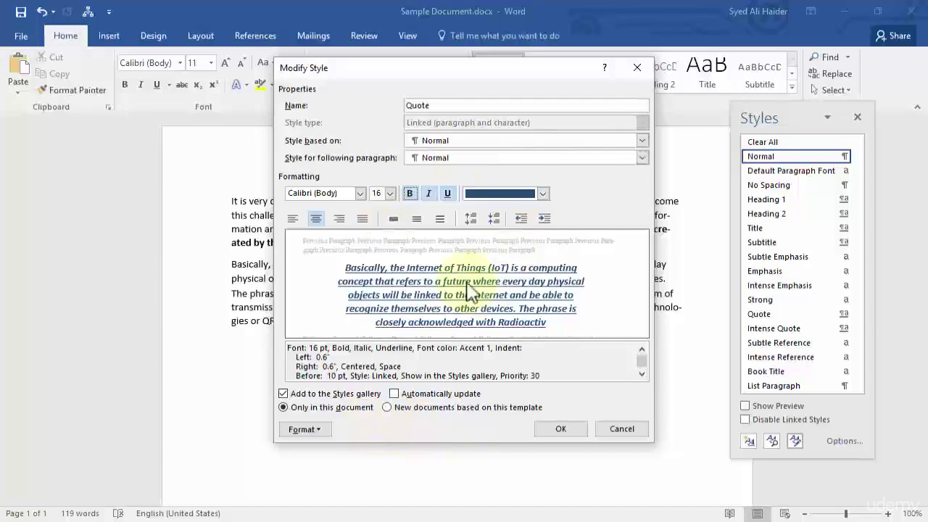
click(303, 429)
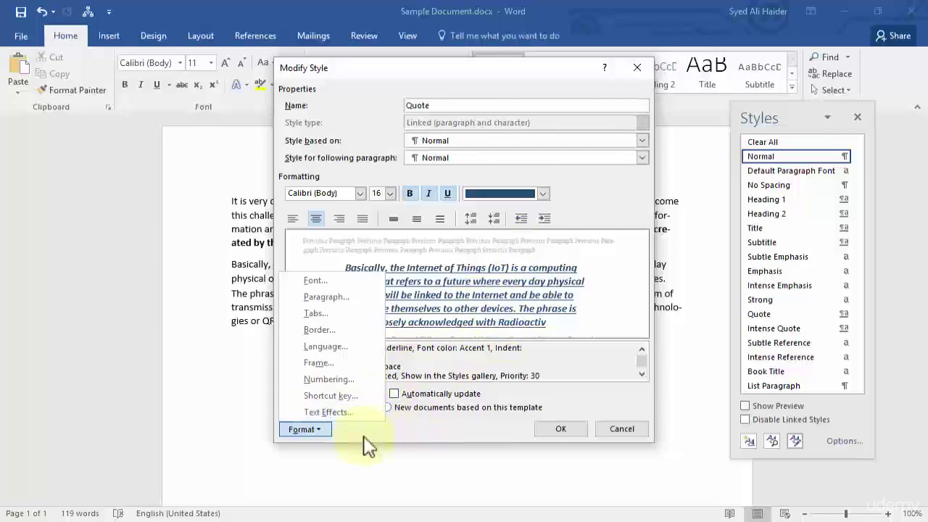
Close the Format menu and accept the Quote style changes with OK
click(303, 428)
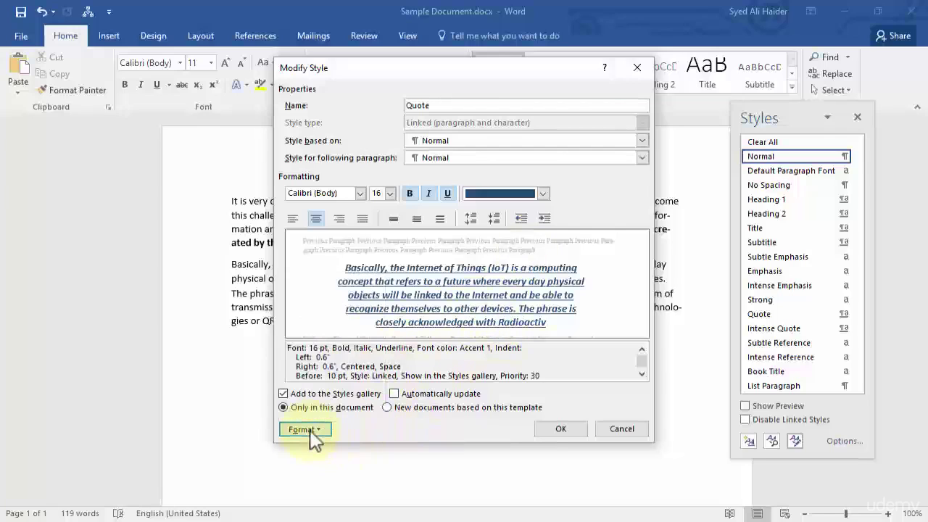
click(560, 429)
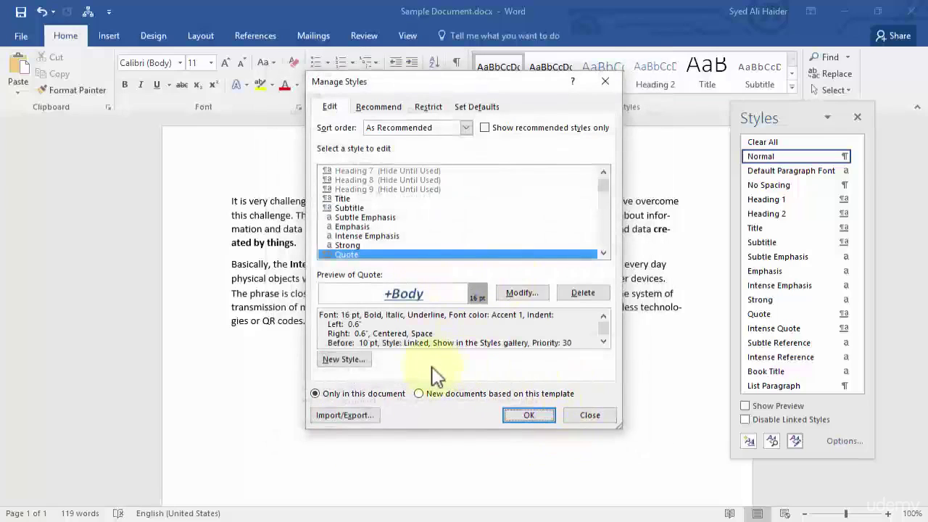
Begin a new linked paragraph-and-character style named Style1, based on Normal
click(343, 360)
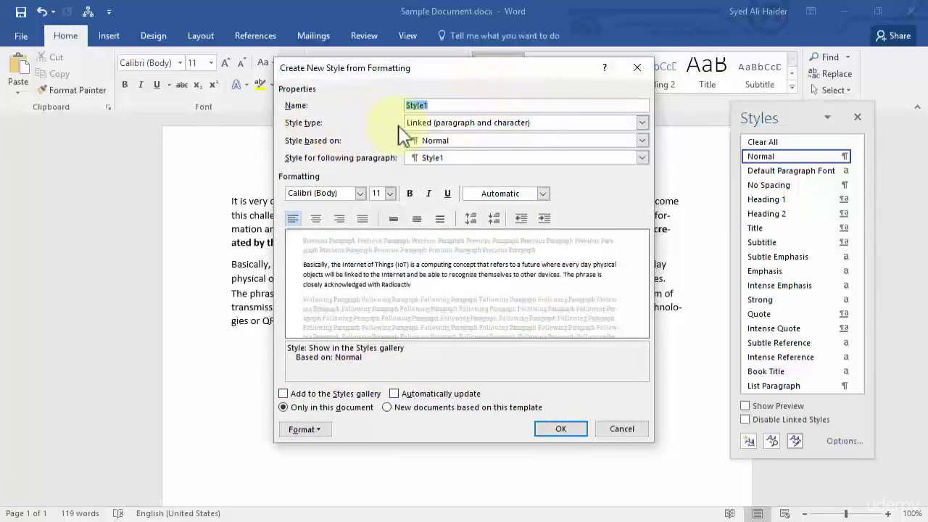
click(642, 123)
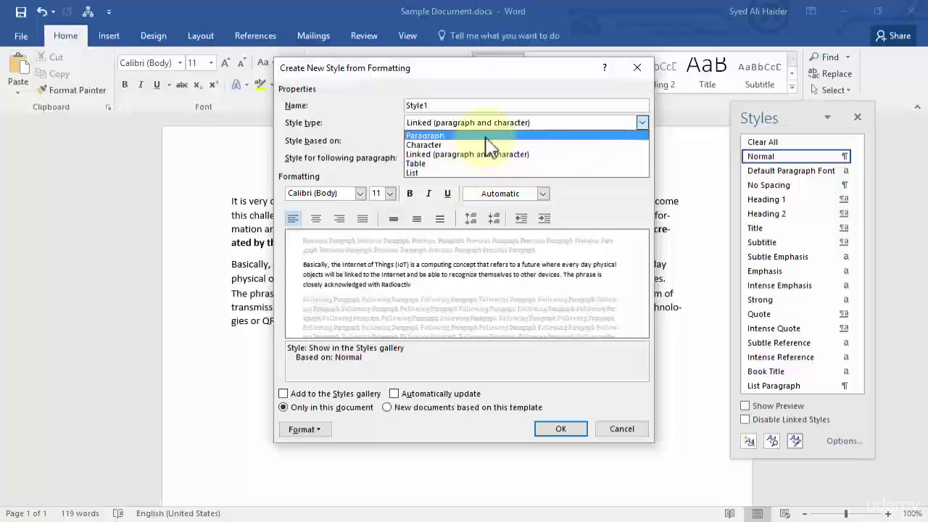
click(642, 123)
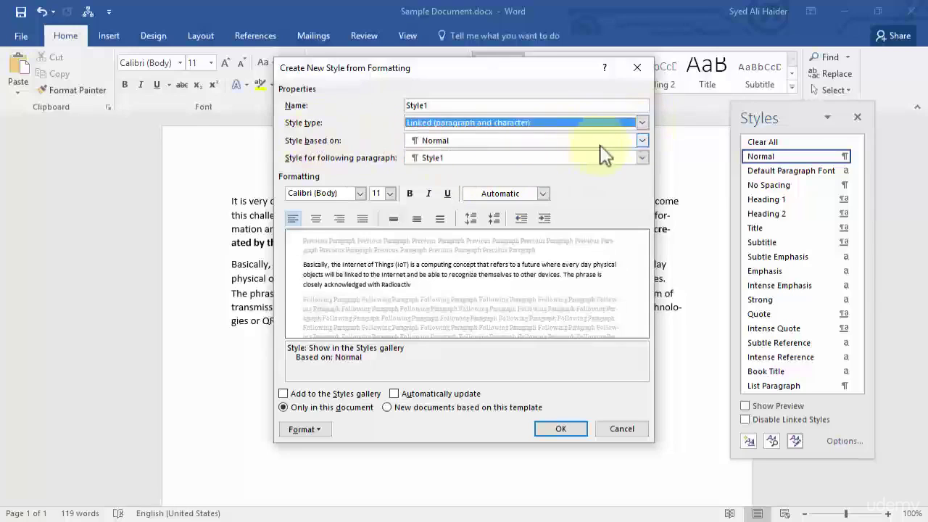
click(642, 141)
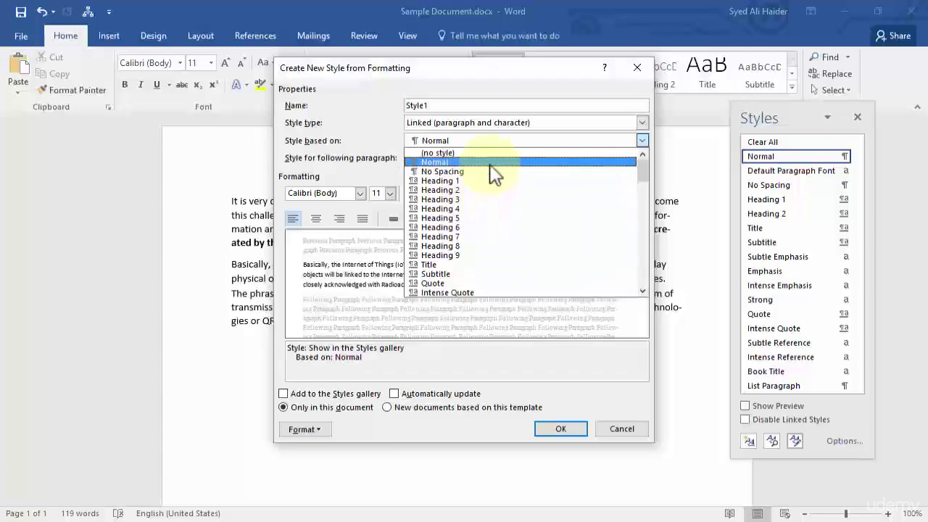
scroll(490, 181, down, 1)
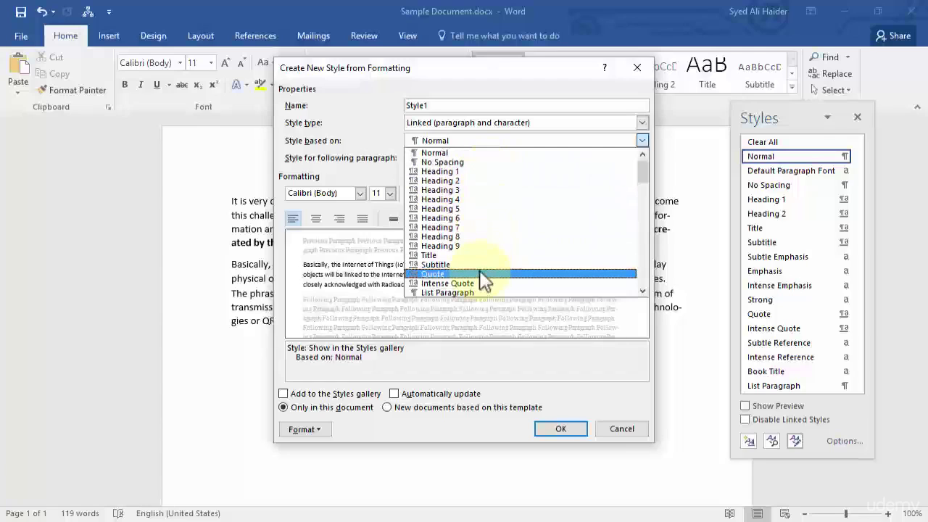
scroll(490, 275, down, 5)
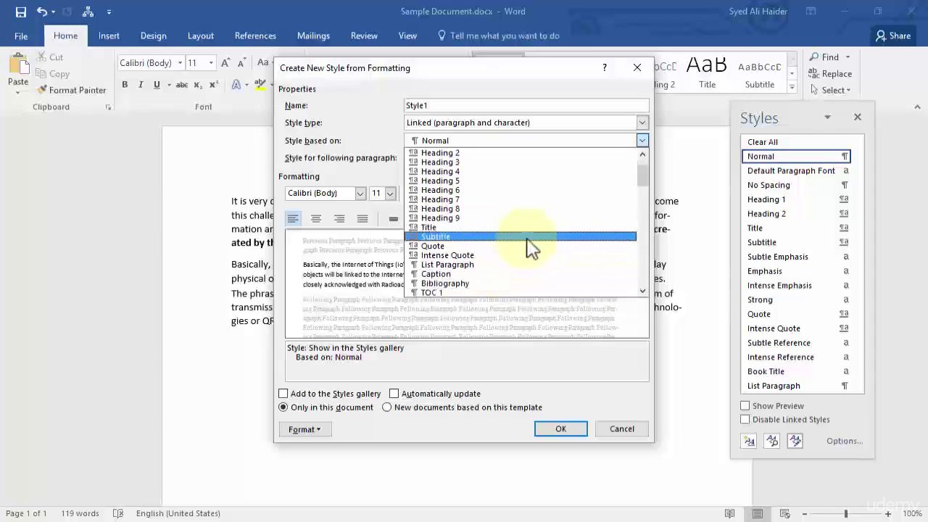
scroll(541, 232, down, 4)
scroll(543, 224, up, 5)
Create Style1 with its default formatting, then close Manage Styles and the Styles pane
click(642, 140)
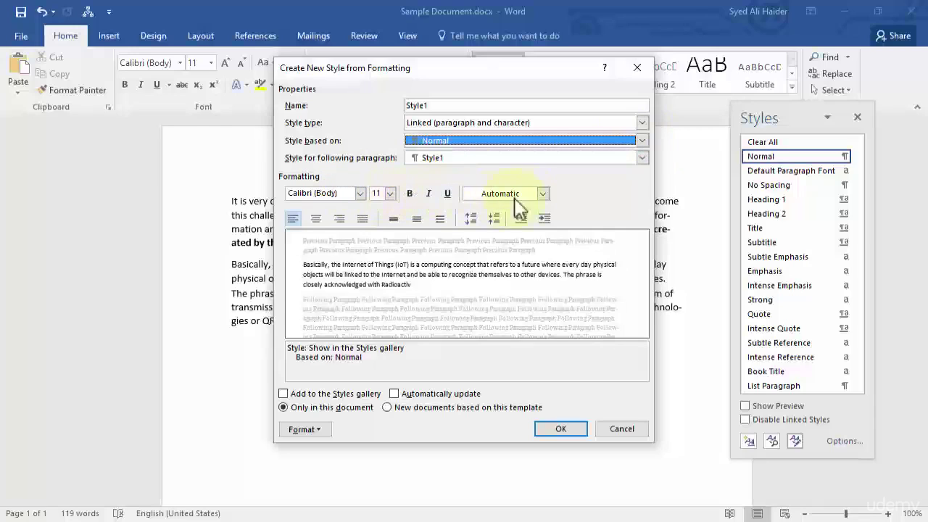
click(542, 193)
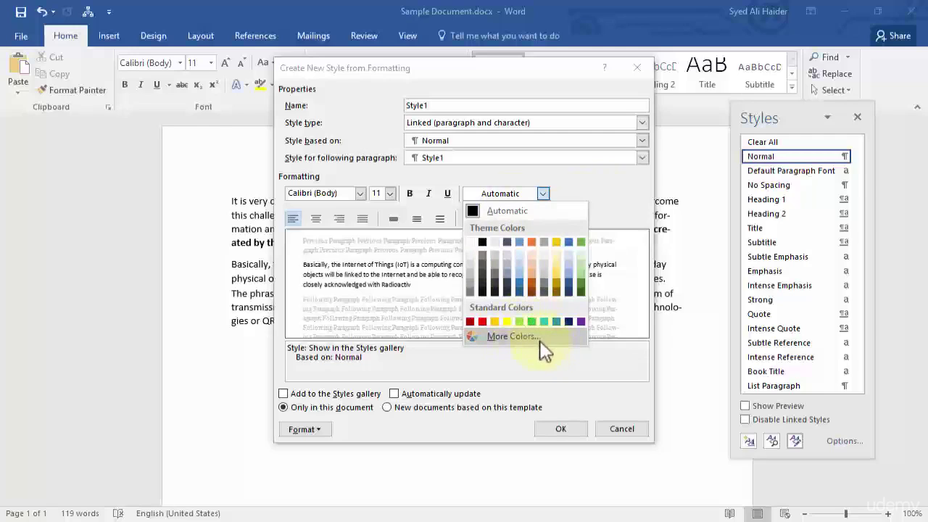
click(543, 193)
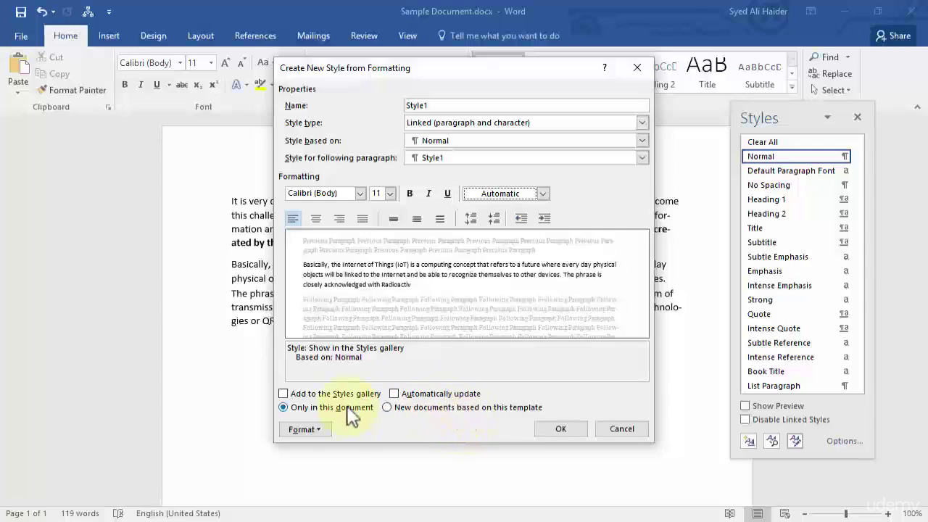
click(311, 429)
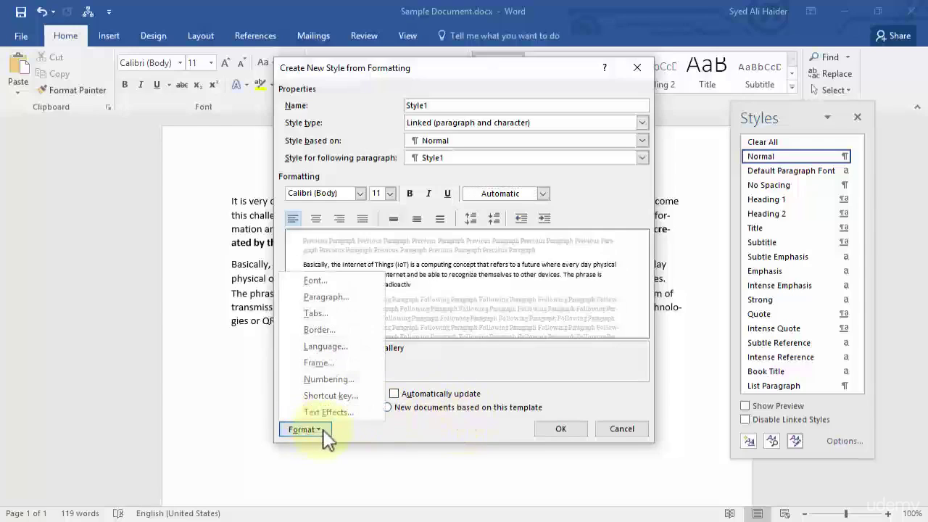
click(322, 429)
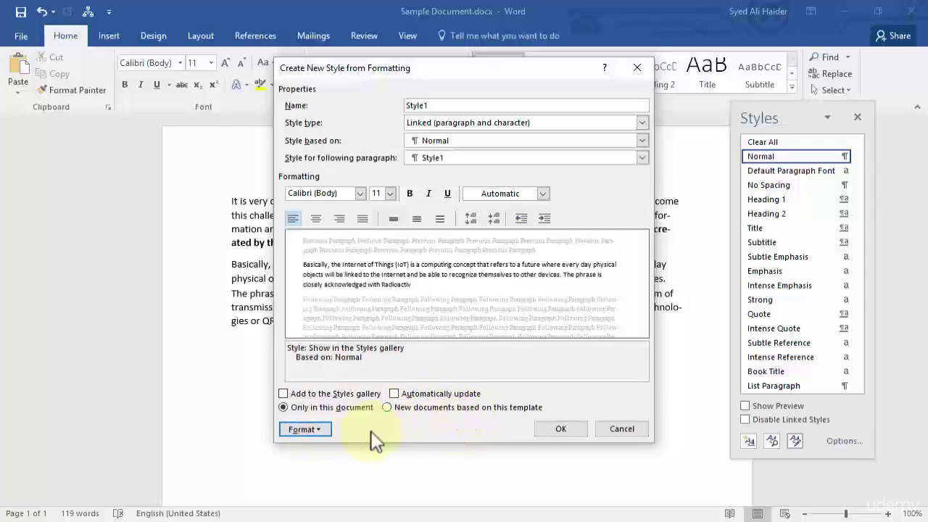
click(560, 429)
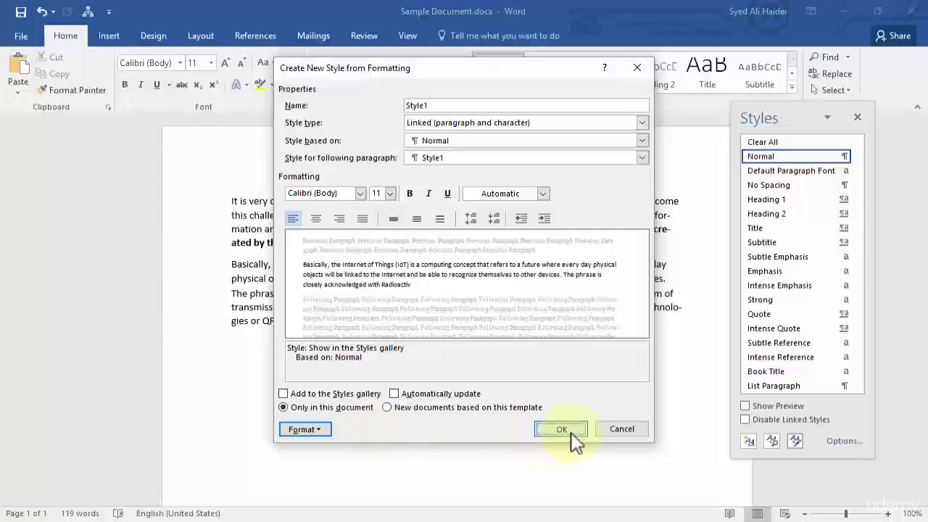
click(530, 416)
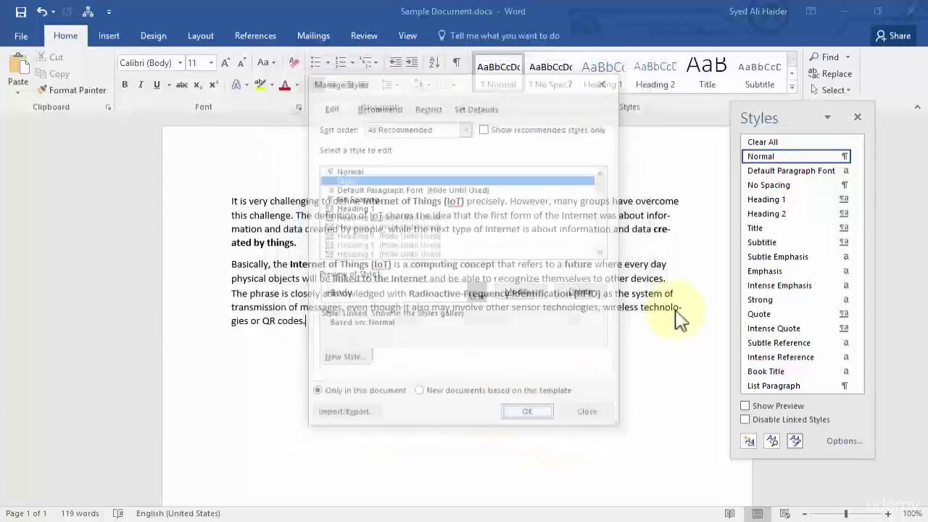
click(858, 118)
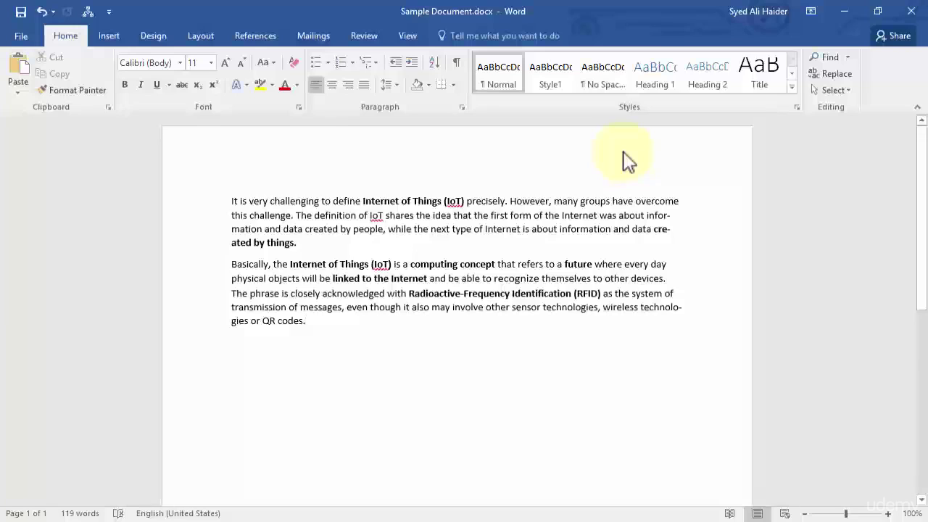
Switch the ribbon to the View tab
click(409, 35)
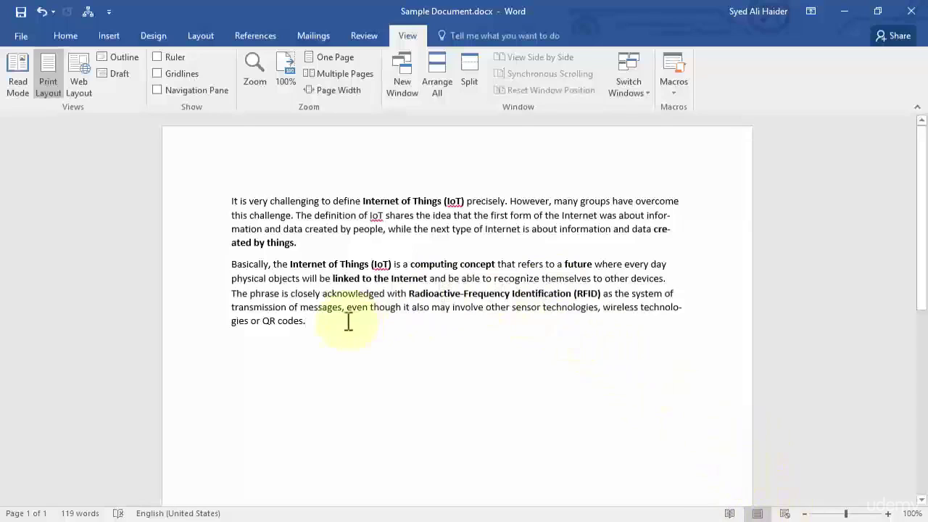
click(22, 73)
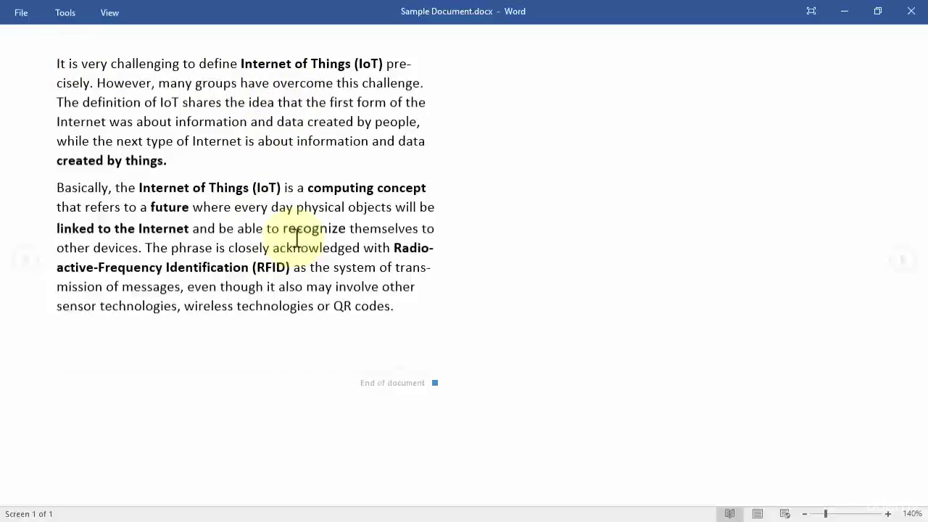
click(784, 514)
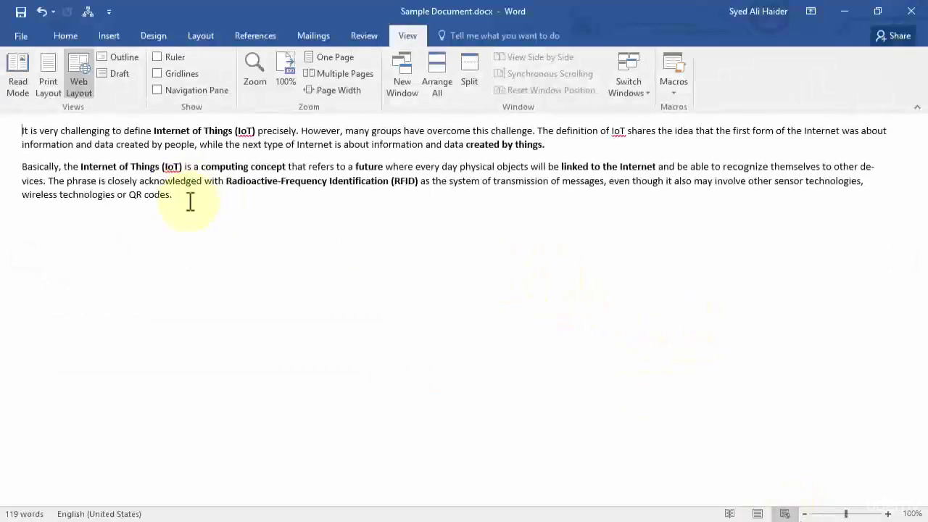
drag(165, 203, 80, 162)
click(80, 163)
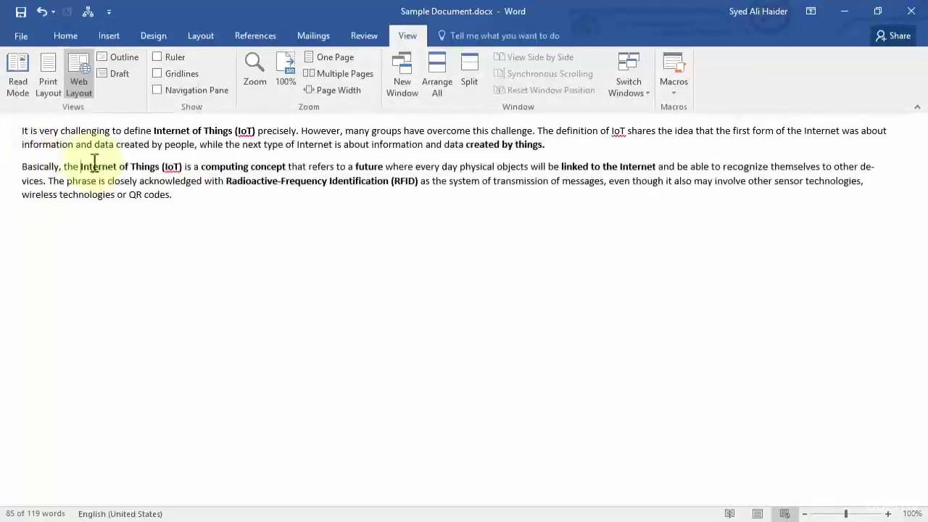
click(49, 86)
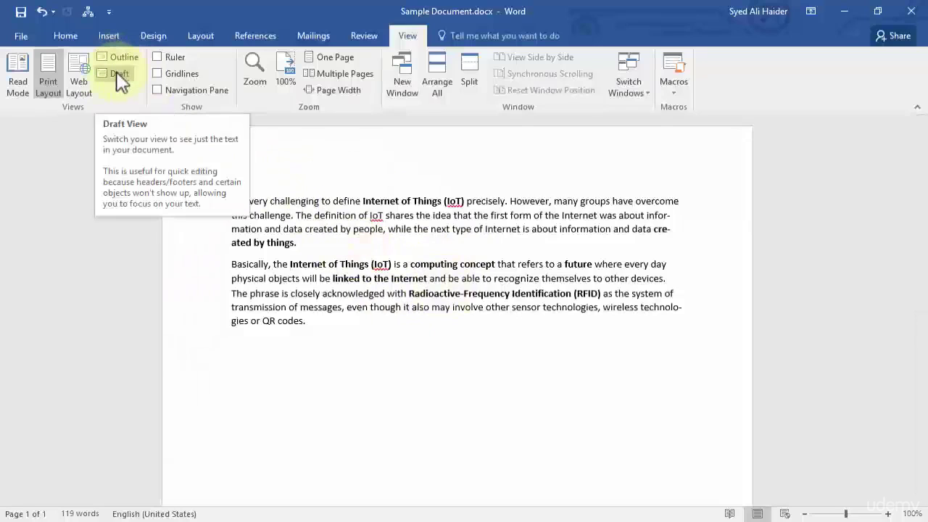
click(356, 244)
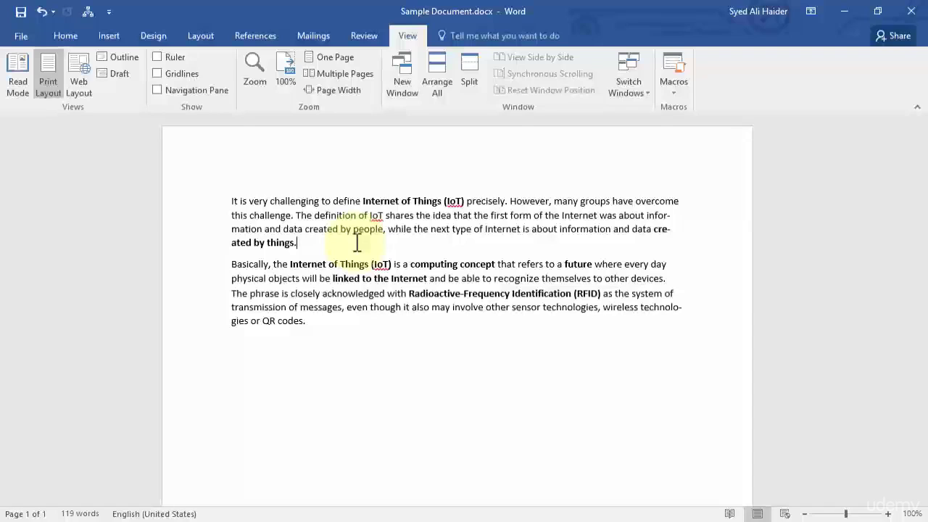
key(ctrl+z)
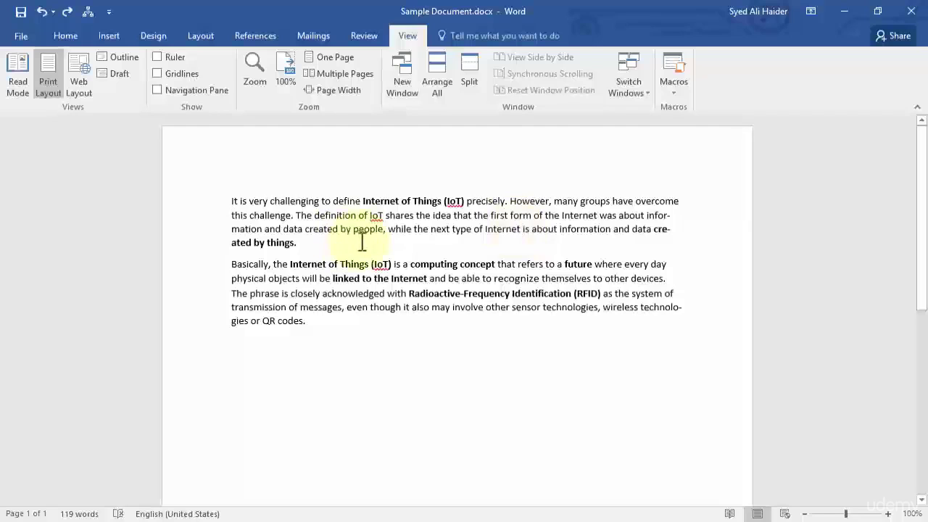
Insert the 4.png picture from the Desktop into the document
click(109, 37)
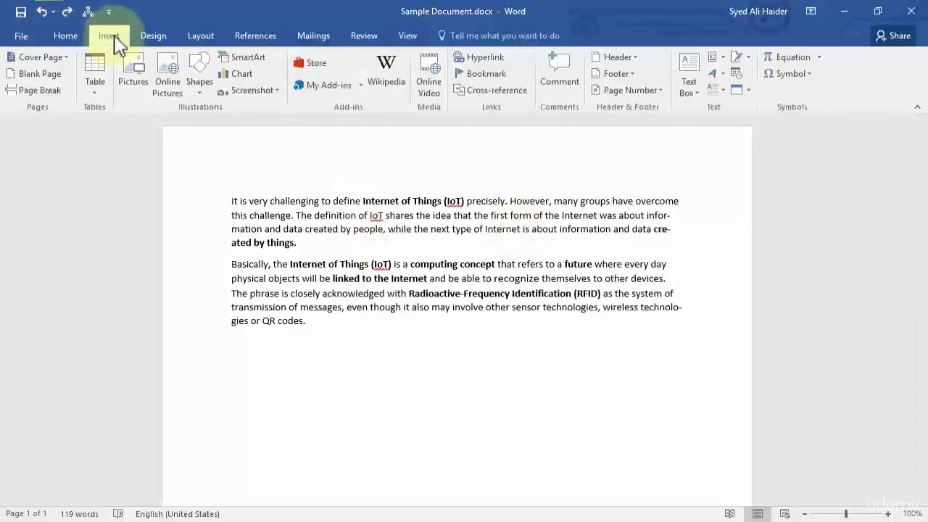
click(140, 78)
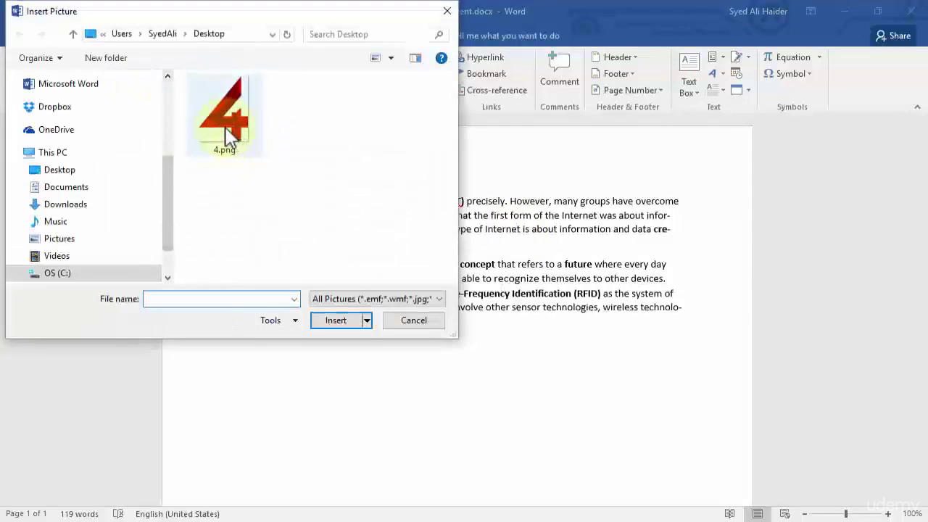
double_click(253, 155)
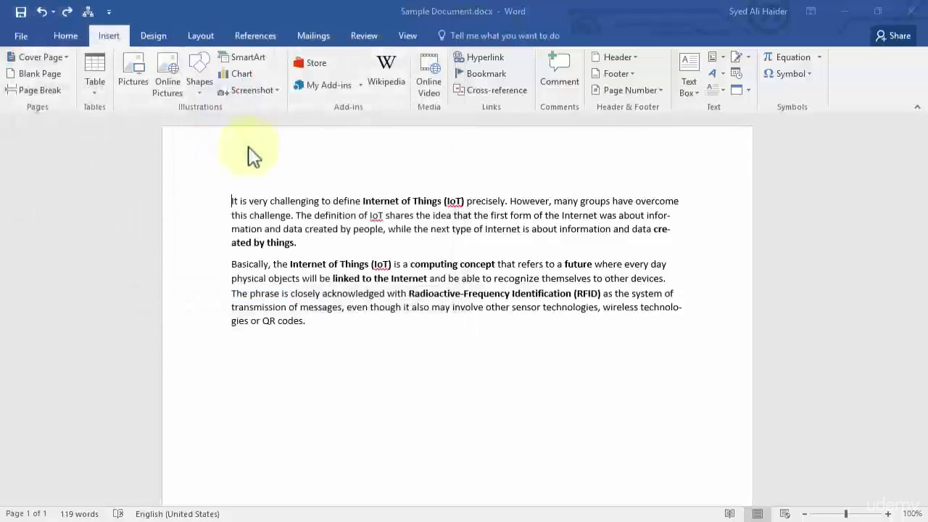
Shrink the red 4 picture to about 2.13 by 1.58 inches
scroll(487, 244, down, 4)
scroll(500, 184, up, 4)
scroll(491, 324, down, 3)
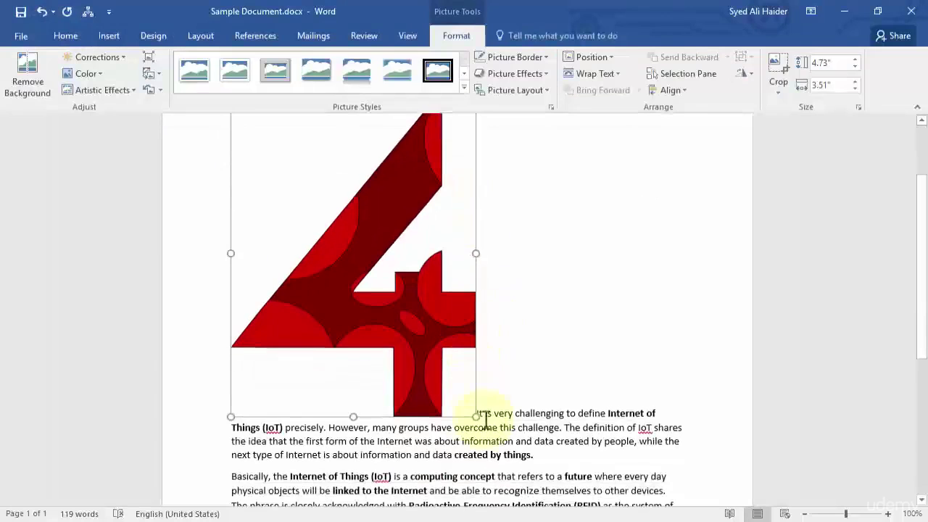
drag(469, 410, 334, 229)
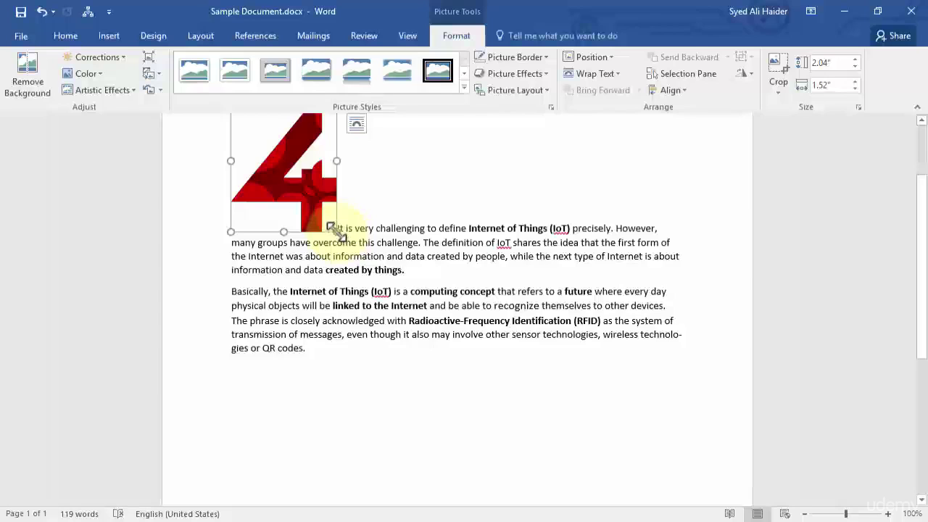
mouse_move(332, 229)
mouse_down()
mouse_move(354, 242)
mouse_move(341, 234)
mouse_up()
scroll(356, 203, up, 1)
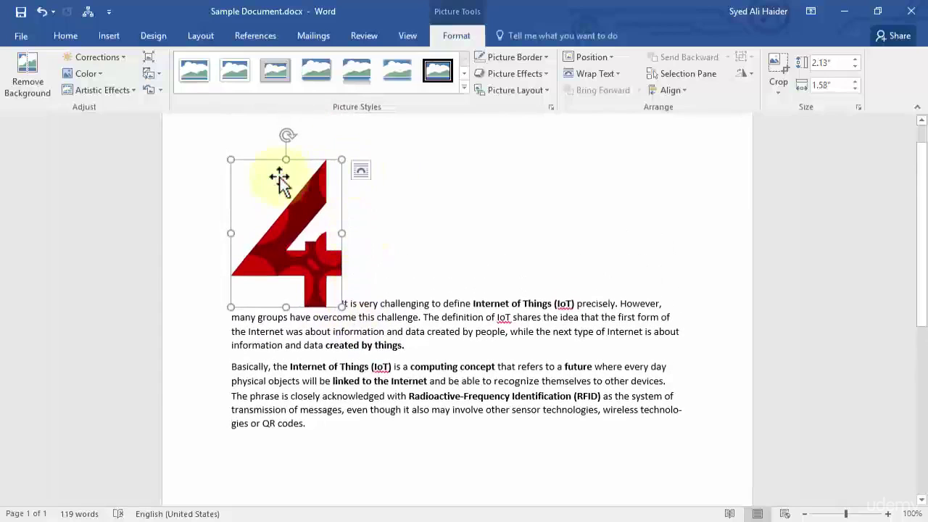
Wrap text Square around the red 4 picture, move it beside the paragraphs, select paragraph two
click(361, 170)
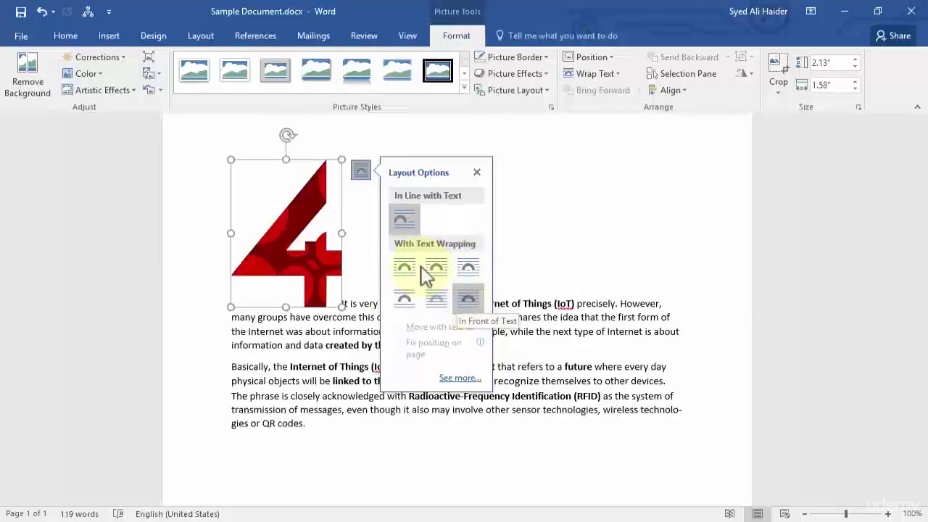
click(396, 263)
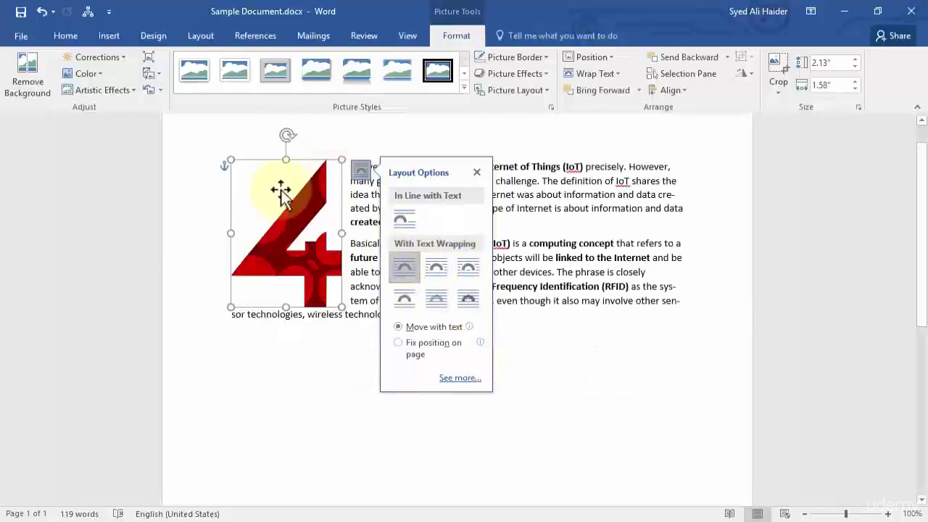
click(356, 294)
drag(331, 289, 306, 242)
drag(545, 299, 315, 229)
key(ctrl+c)
Paste a duplicate of the paragraph beginning Basically and enlarge the red 4 picture
click(569, 305)
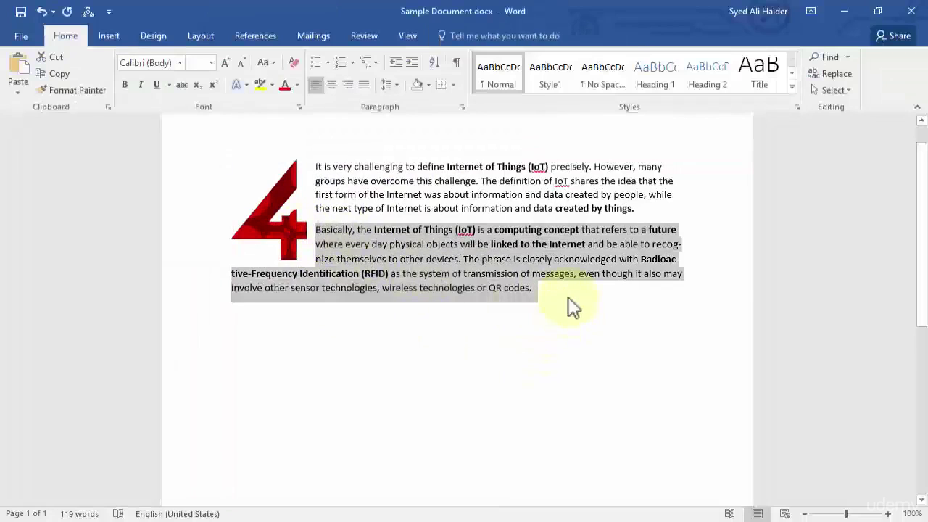
key(ctrl+v)
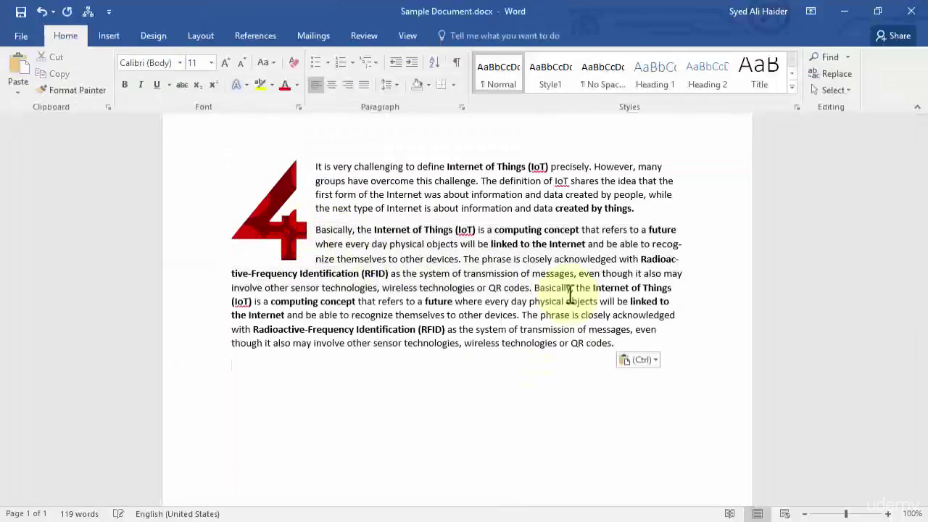
click(238, 225)
drag(308, 259, 343, 307)
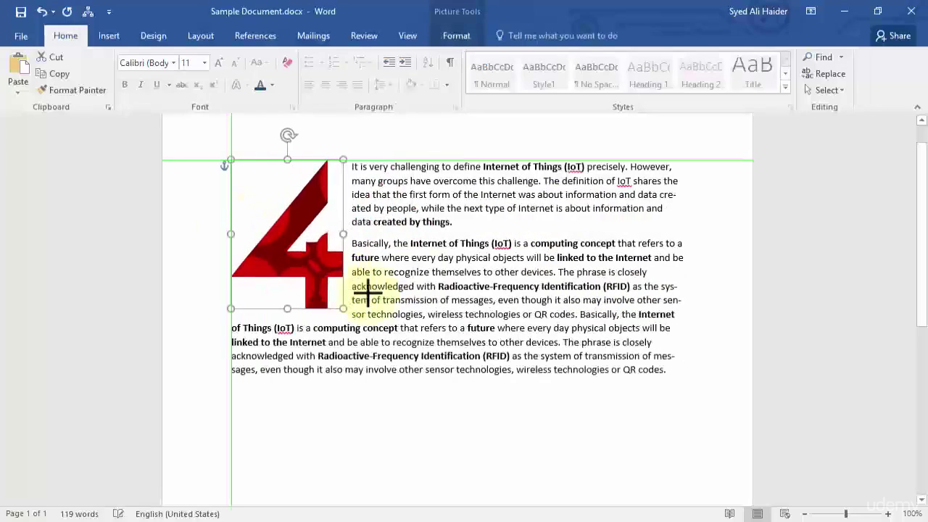
click(417, 272)
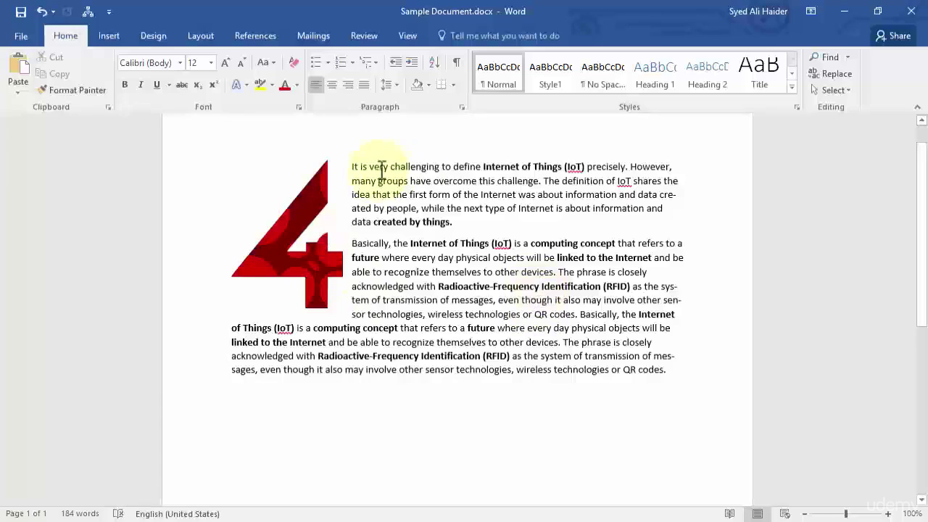
Switch the document to Draft view, hiding the picture
click(467, 222)
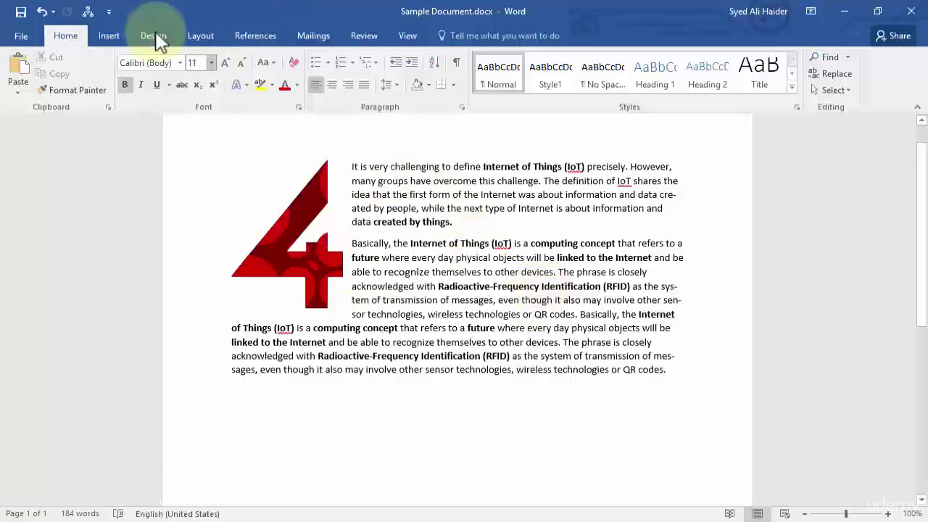
click(397, 37)
click(121, 74)
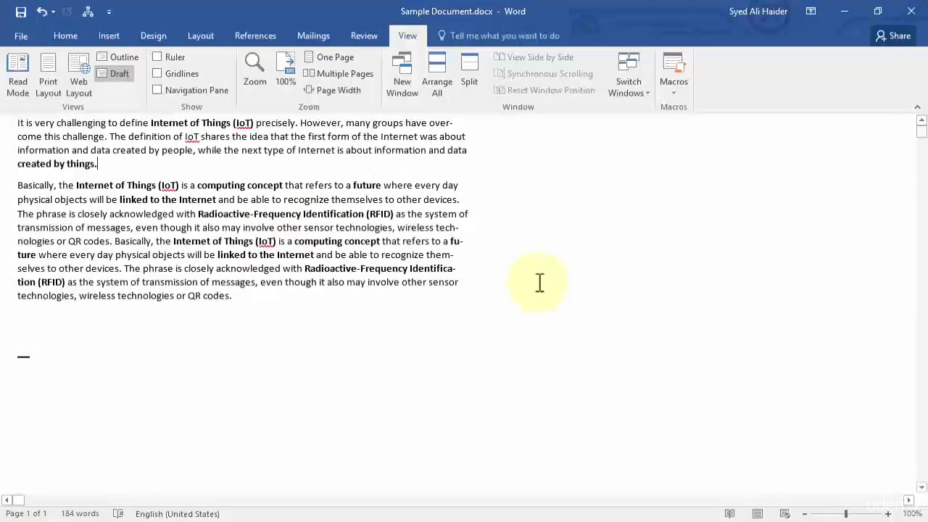
Delete the duplicated Basically paragraph, leaving 119 words, and return to Print Layout
drag(232, 294, 220, 200)
click(265, 210)
drag(232, 295, 124, 244)
key(Delete)
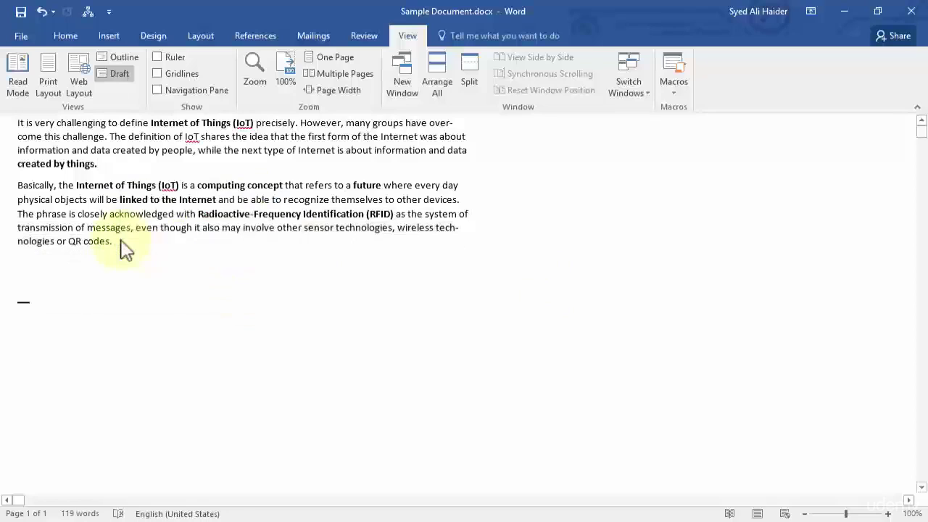
click(46, 90)
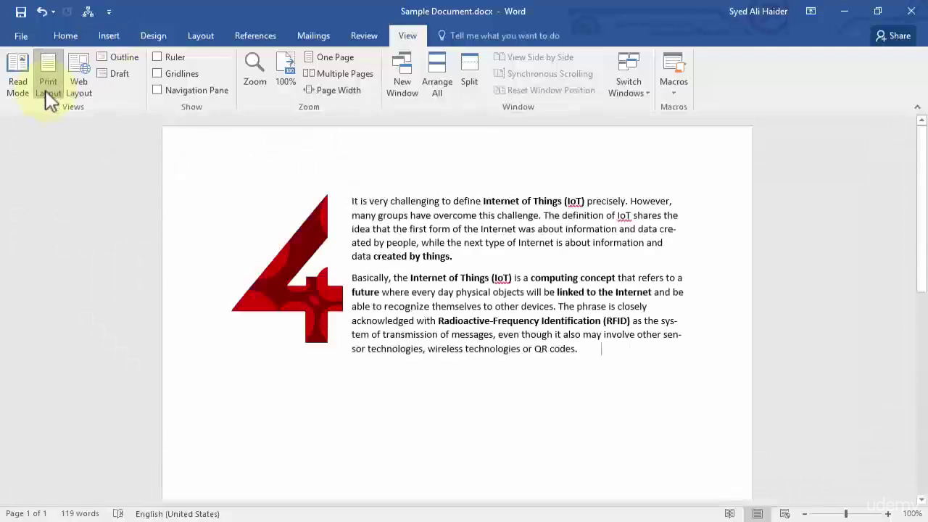